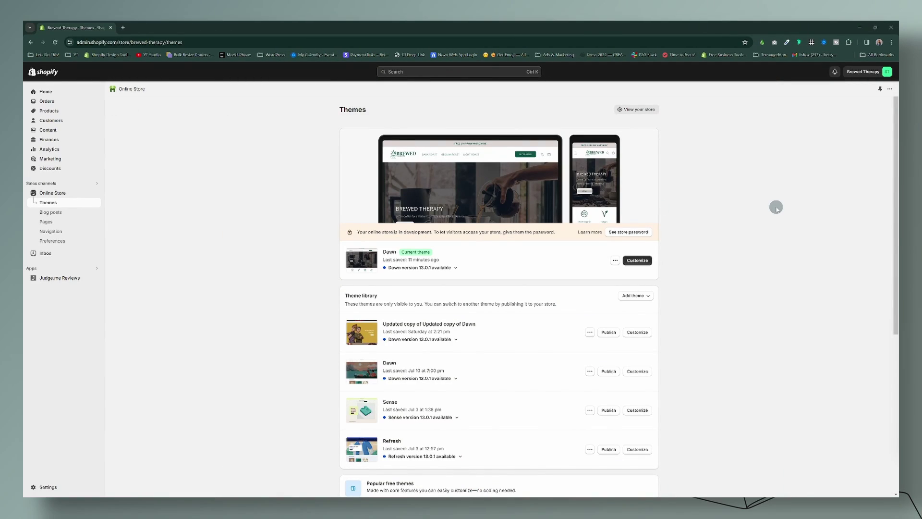
# In the live Dawn theme editor, preview Image banner overlay opacity at 100, low, then back.
pyautogui.click(637, 261)
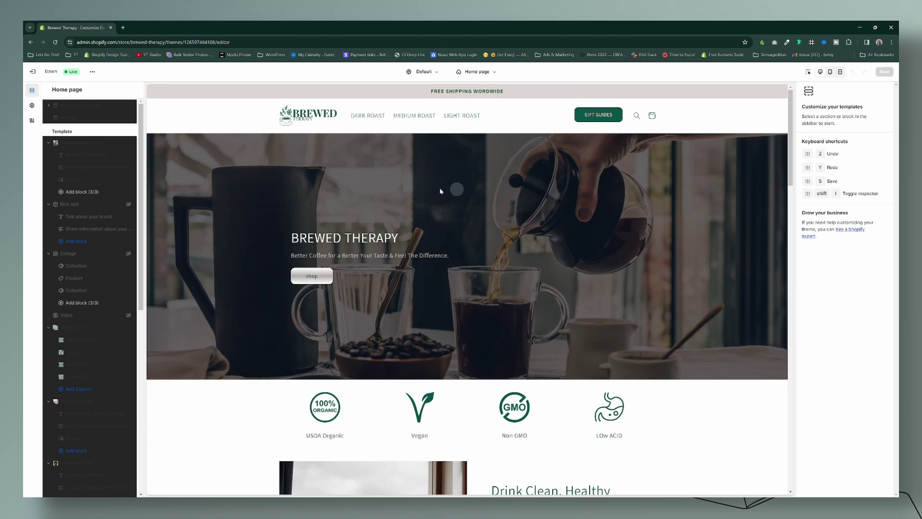
pyautogui.click(94, 143)
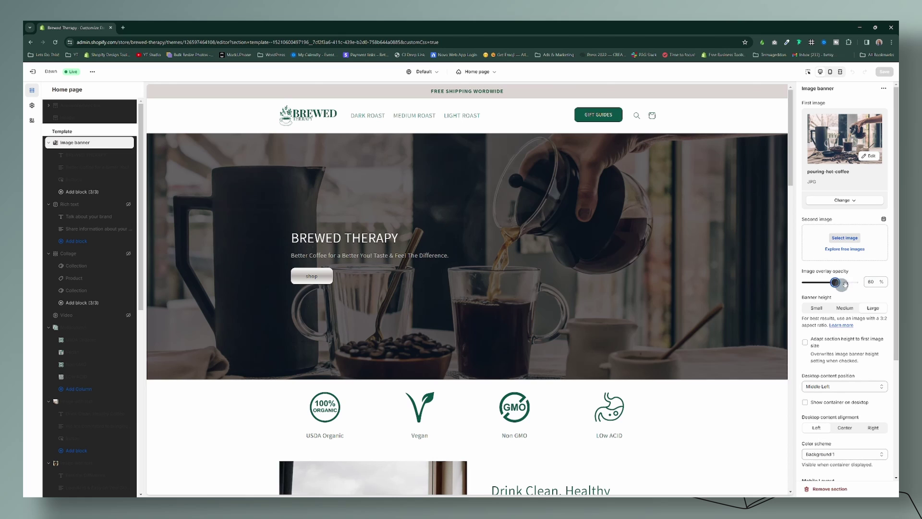
pyautogui.moveTo(844, 283); pyautogui.dragTo(862, 286)
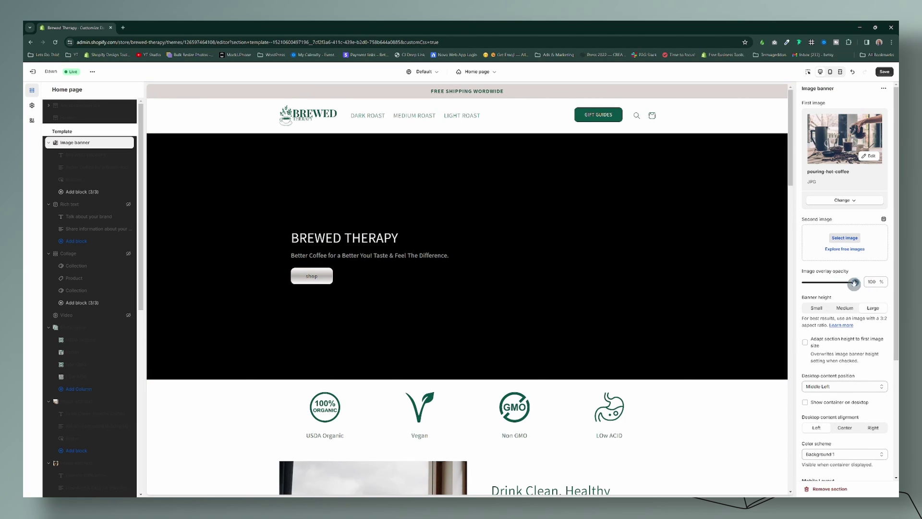
pyautogui.moveTo(854, 283); pyautogui.dragTo(824, 283)
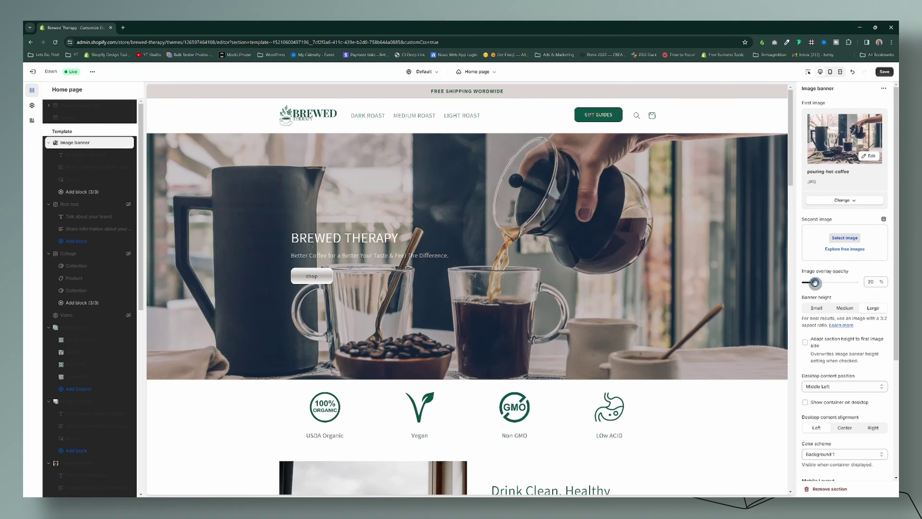
pyautogui.moveTo(815, 283); pyautogui.dragTo(835, 282)
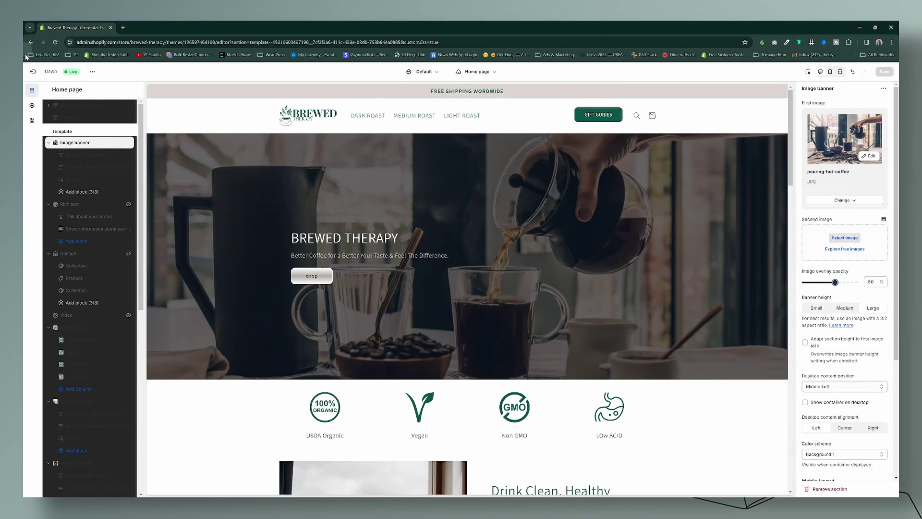
# Duplicate the live Dawn theme as 'Copy of Dawn' and view its Dawn 13.0.1 update details.
pyautogui.click(33, 71)
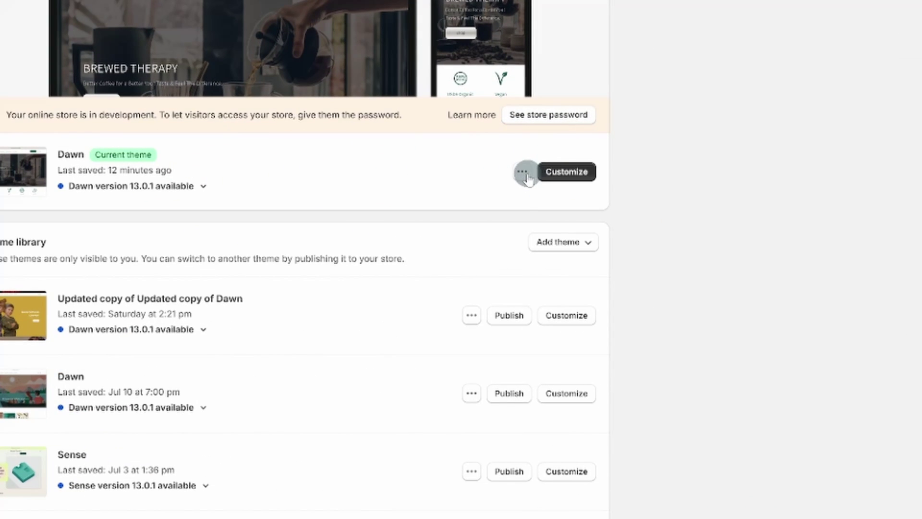
pyautogui.click(614, 260)
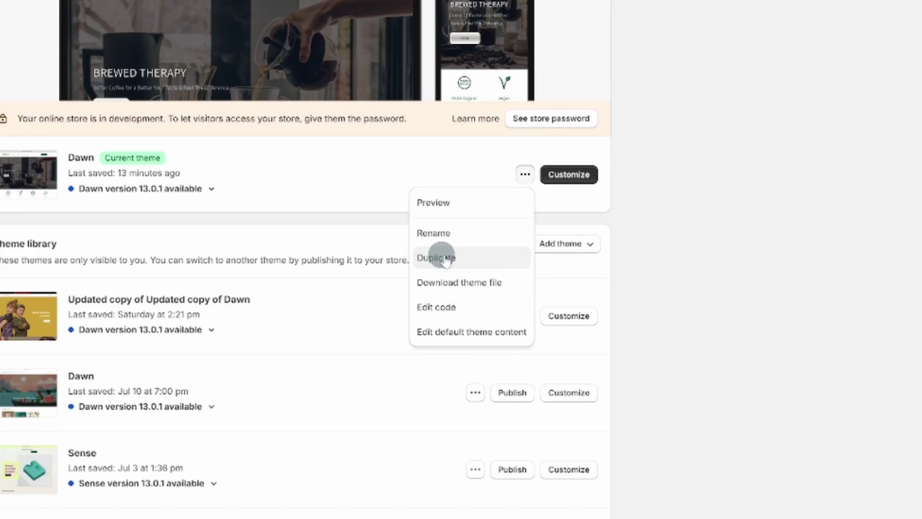
pyautogui.click(432, 254)
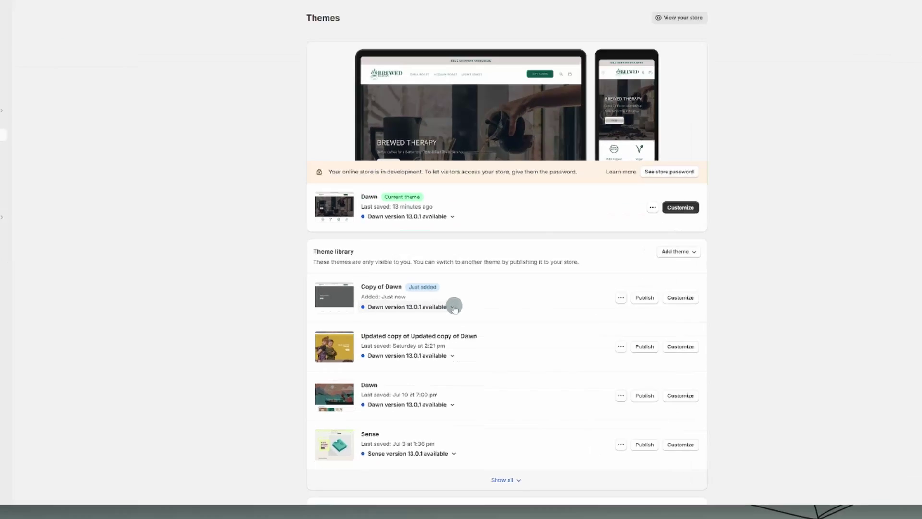
pyautogui.click(454, 306)
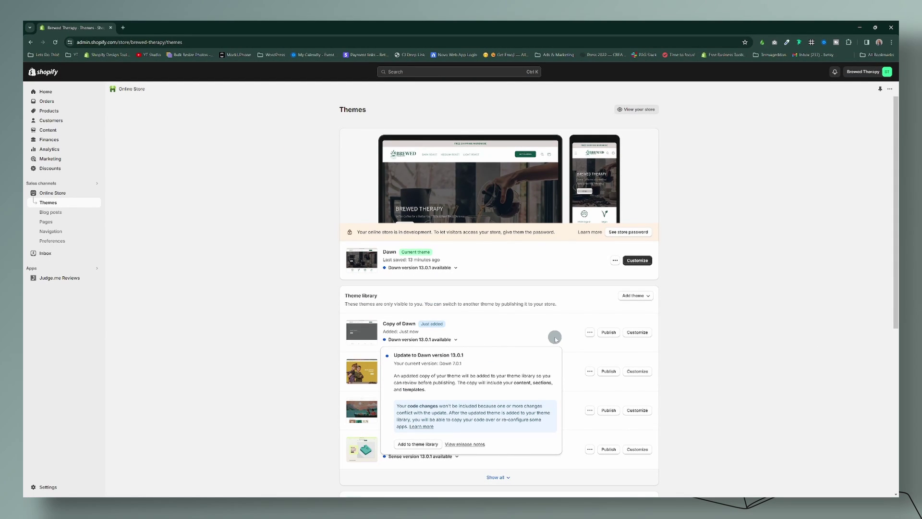
# Open Copy of Dawn's code editor and load Sections > image-banner.liquid.
pyautogui.click(555, 339)
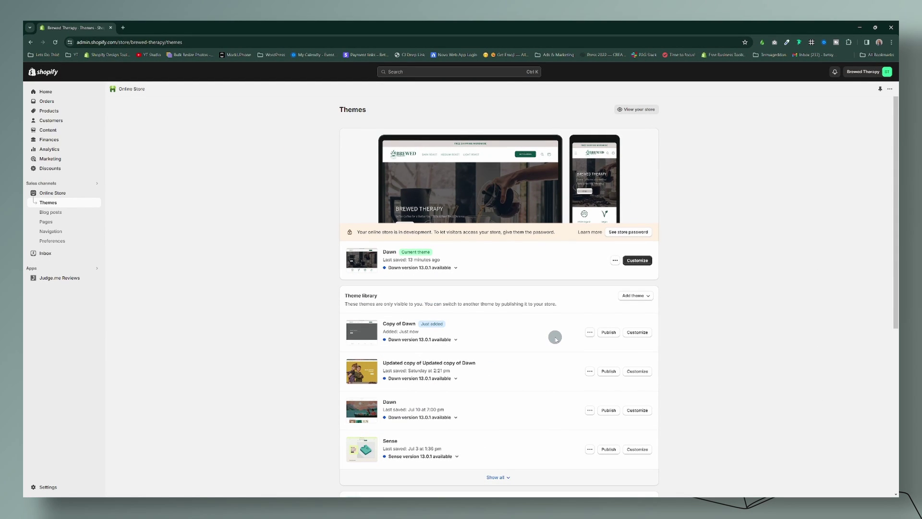
pyautogui.click(590, 333)
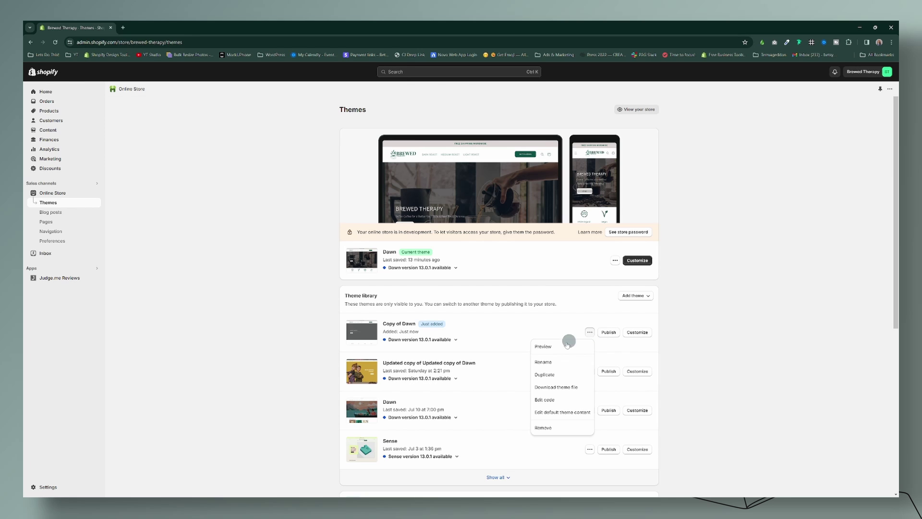
pyautogui.click(547, 400)
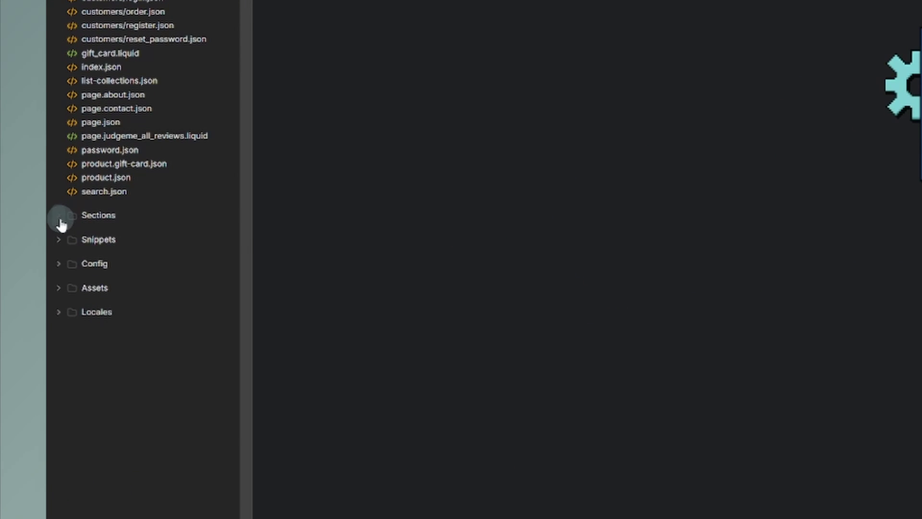
pyautogui.click(59, 217)
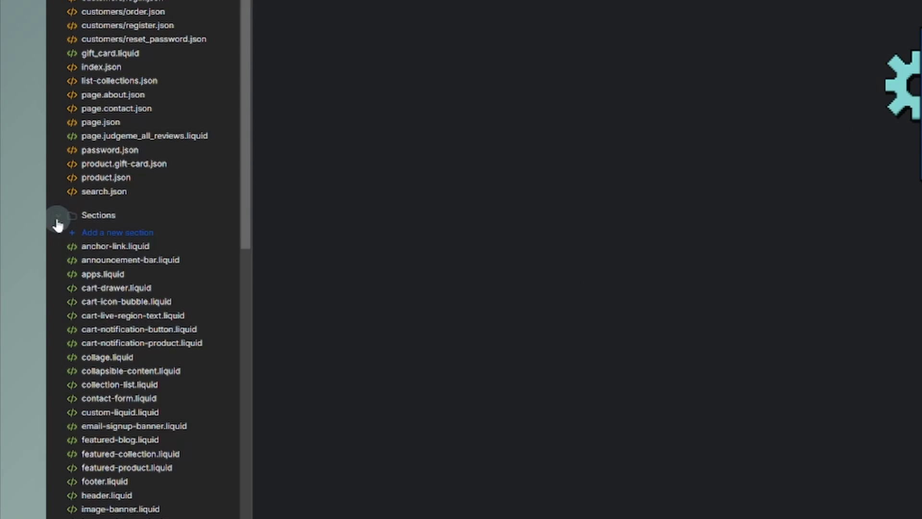
pyautogui.scroll(-3, 157, 283)
pyautogui.scroll(-3, 159, 281)
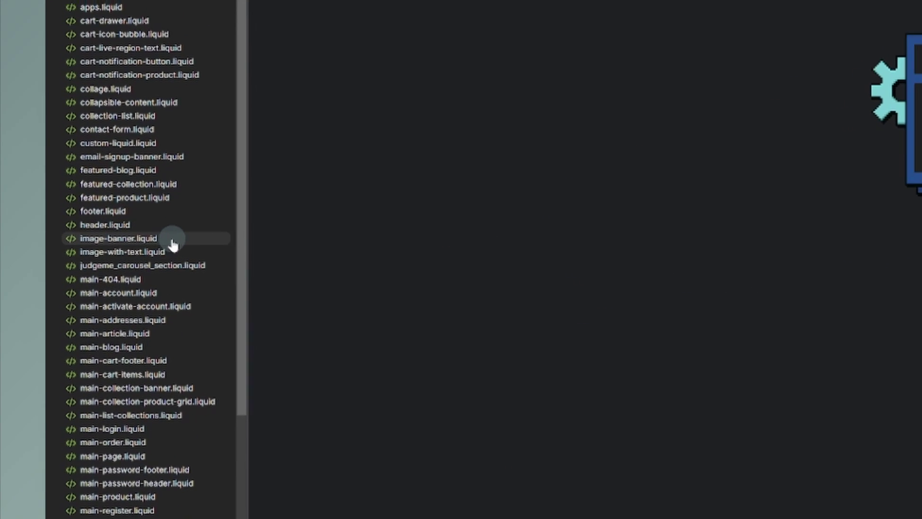
pyautogui.click(172, 240)
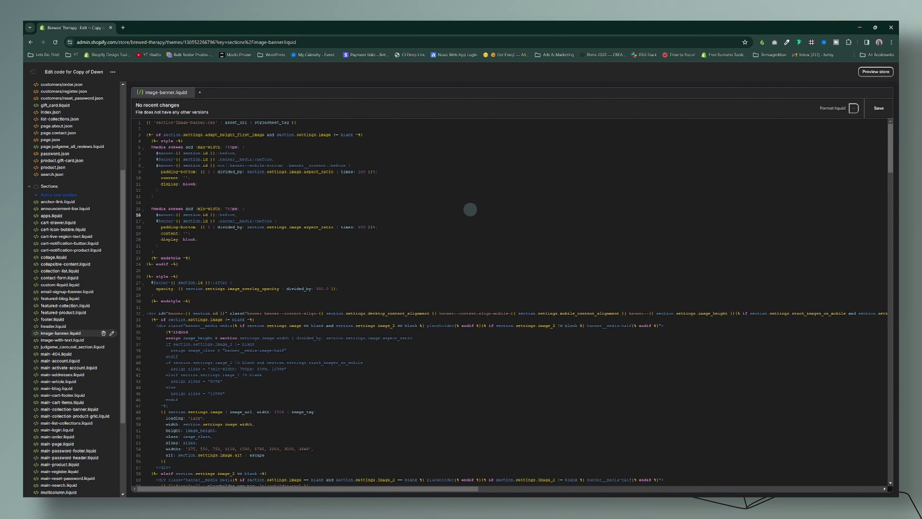
# Find '#banner' in image-banner.liquid and jump to the next match.
pyautogui.hotkey('ctrl', 'f')
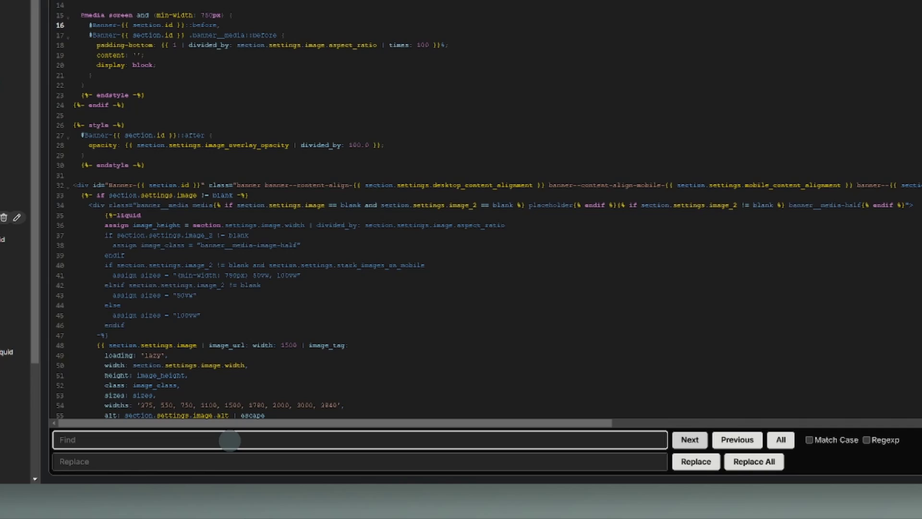
pyautogui.click(229, 439)
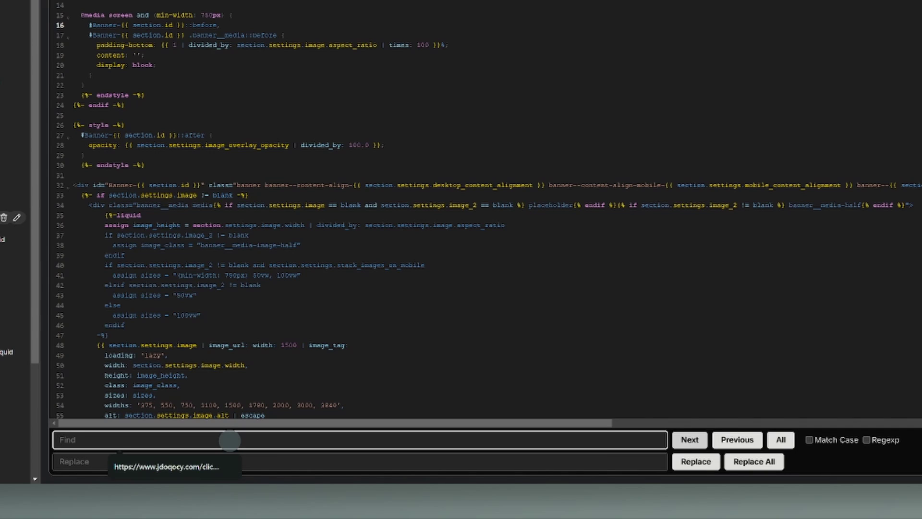
pyautogui.write('#')
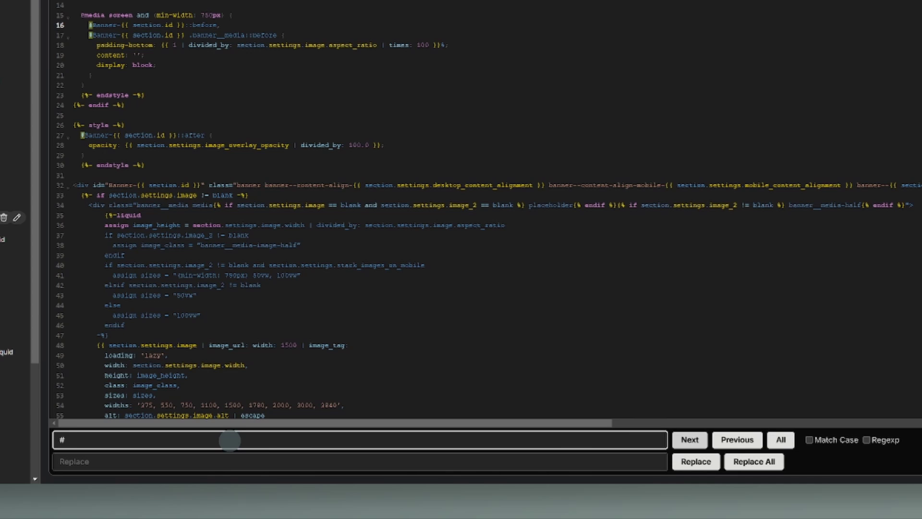
pyautogui.write('banner')
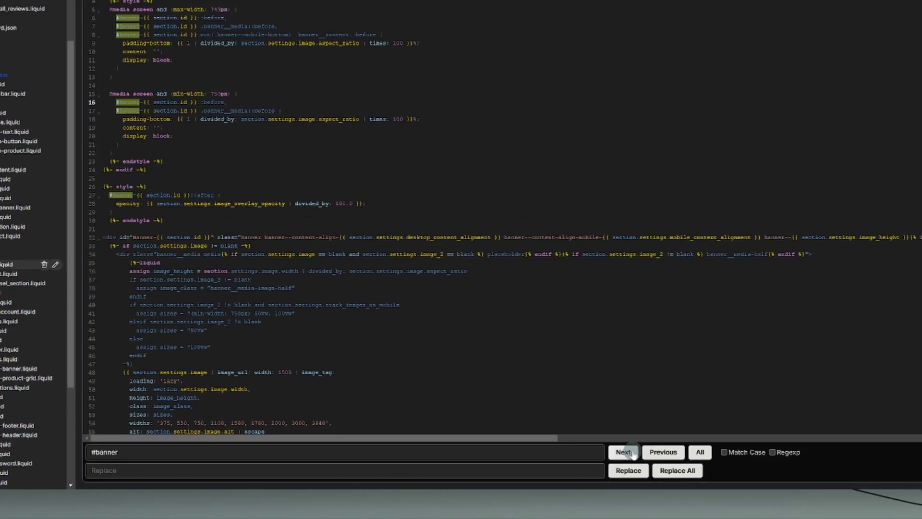
pyautogui.click(632, 454)
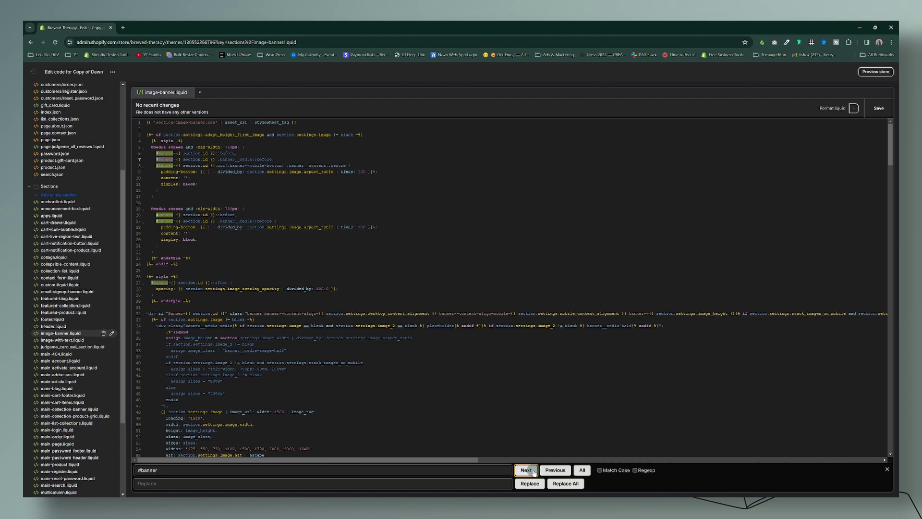
# Add 'background-color: #095448;' below the line 28 opacity rule and save image-banner.liquid.
pyautogui.click(886, 469)
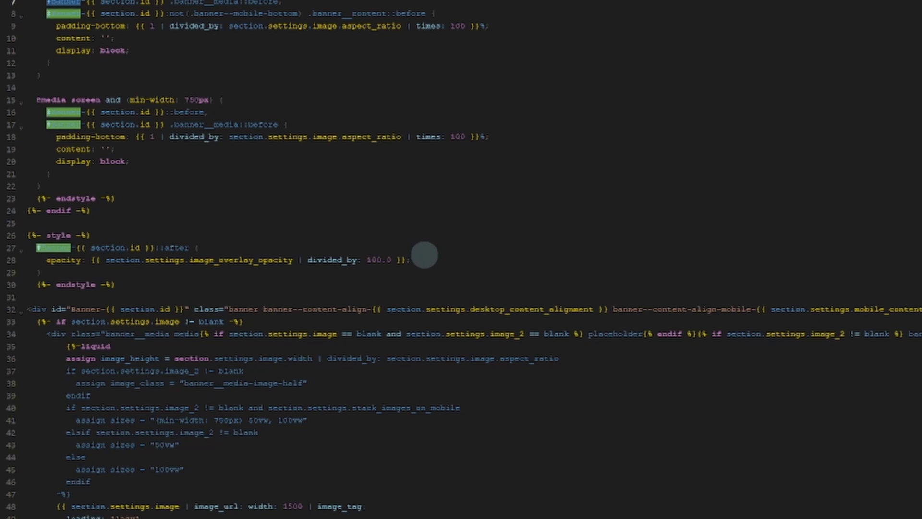
pyautogui.click(423, 258)
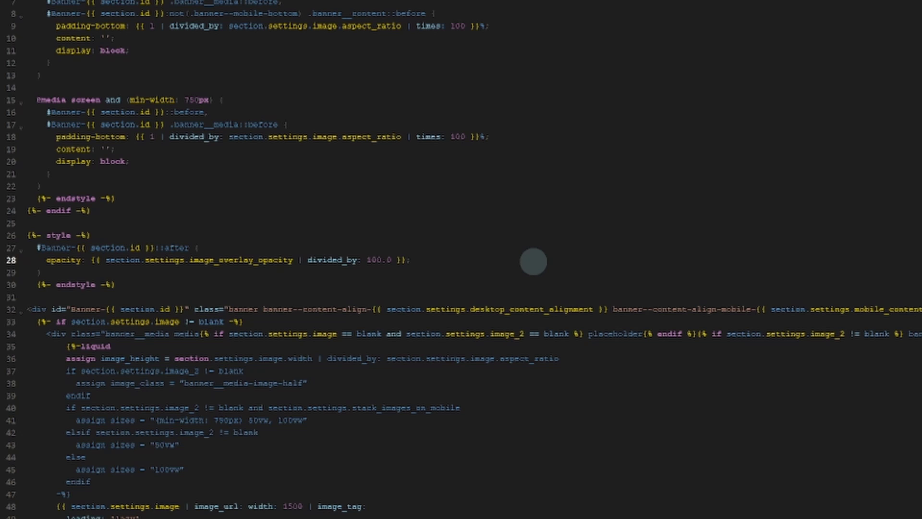
pyautogui.press('Return')
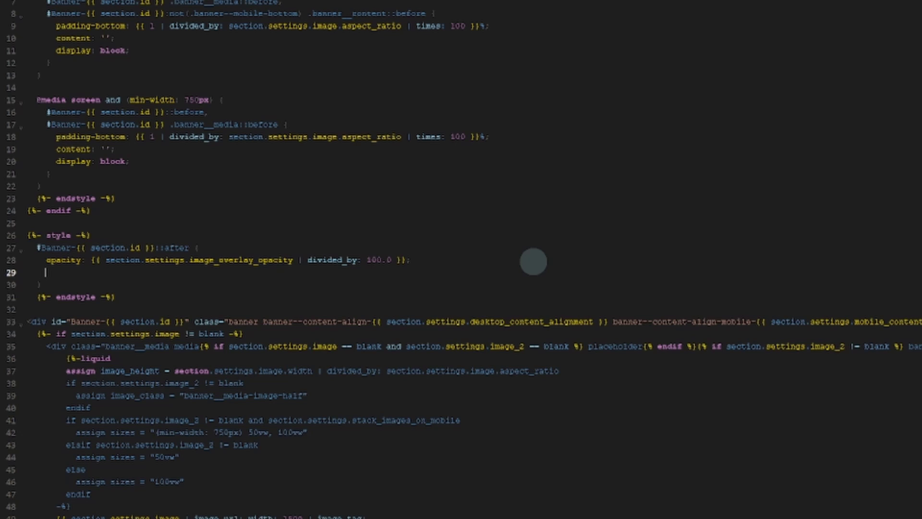
pyautogui.write('background-color: #095448;')
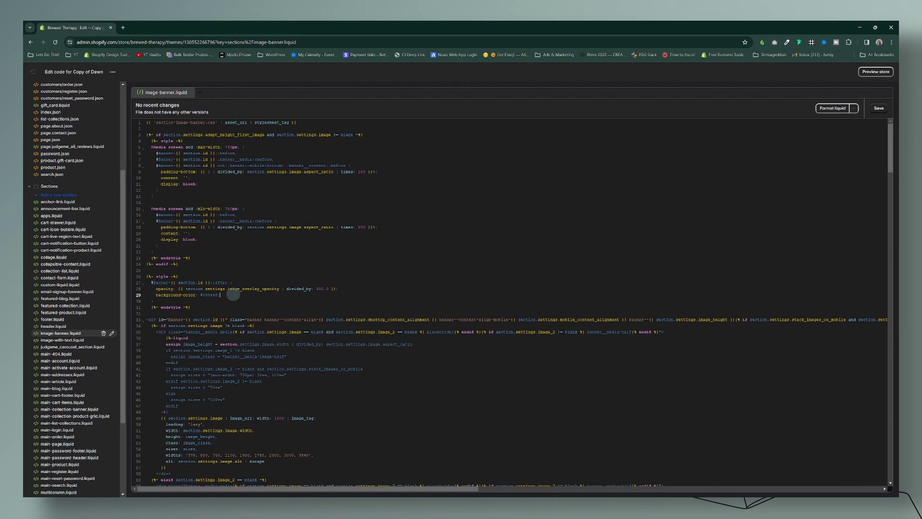
pyautogui.click(879, 109)
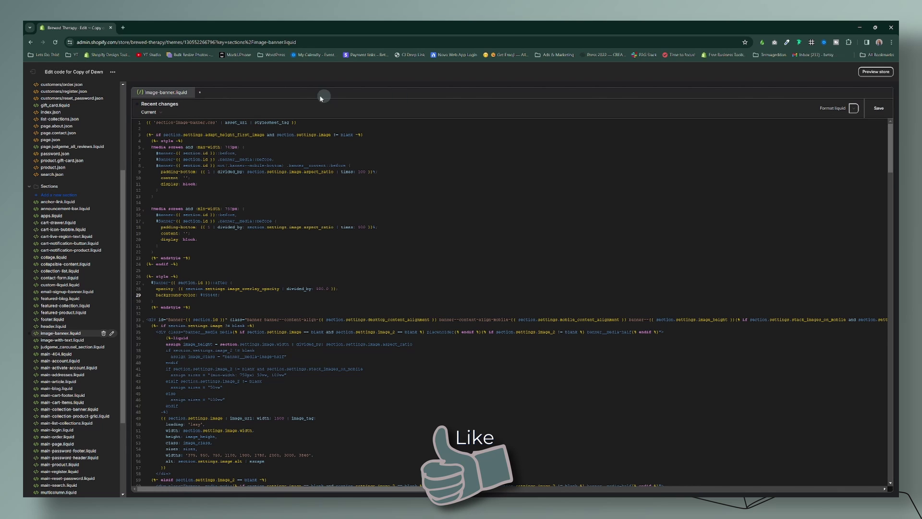
# In the Copy of Dawn customizer, sweep the Image banner overlay opacity to check the green tint.
pyautogui.click(40, 72)
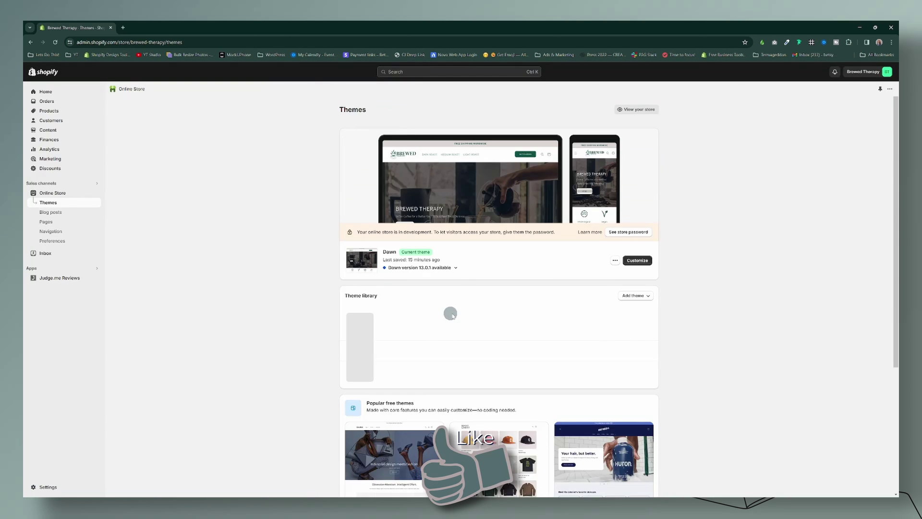
pyautogui.click(636, 335)
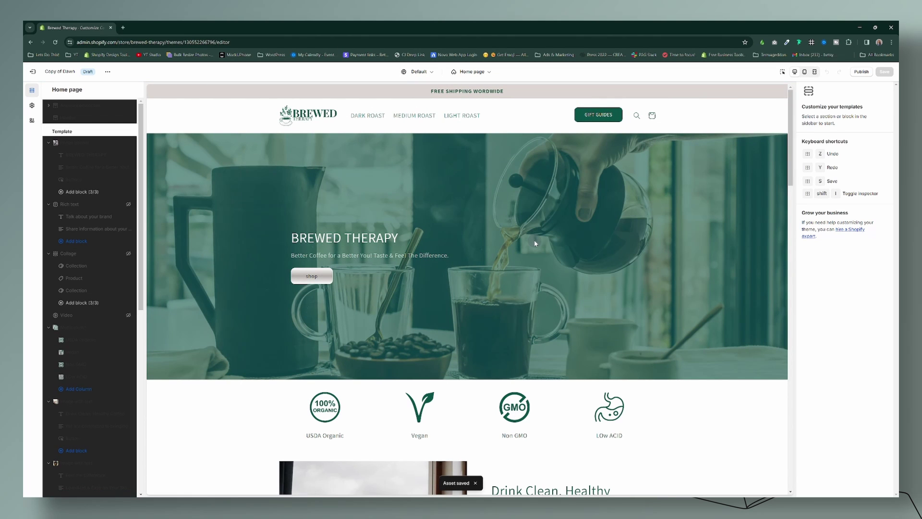
pyautogui.click(88, 141)
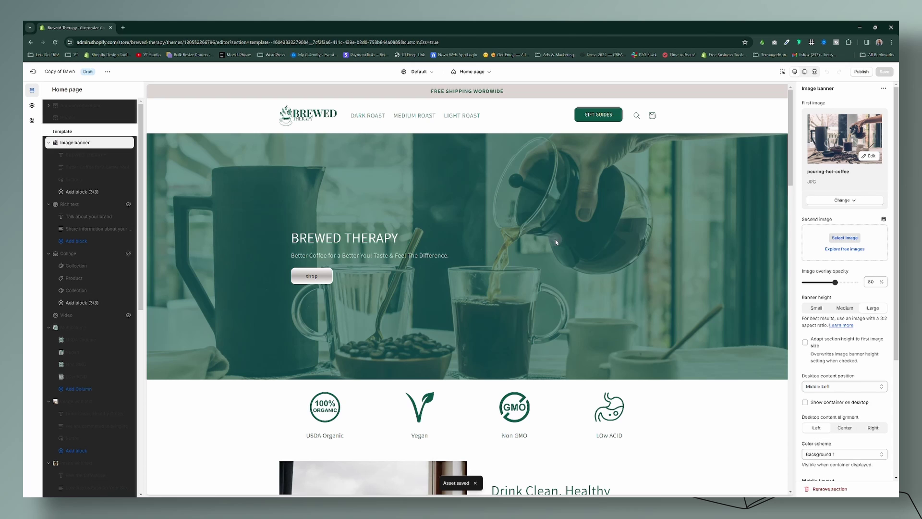
pyautogui.moveTo(835, 283); pyautogui.dragTo(865, 292)
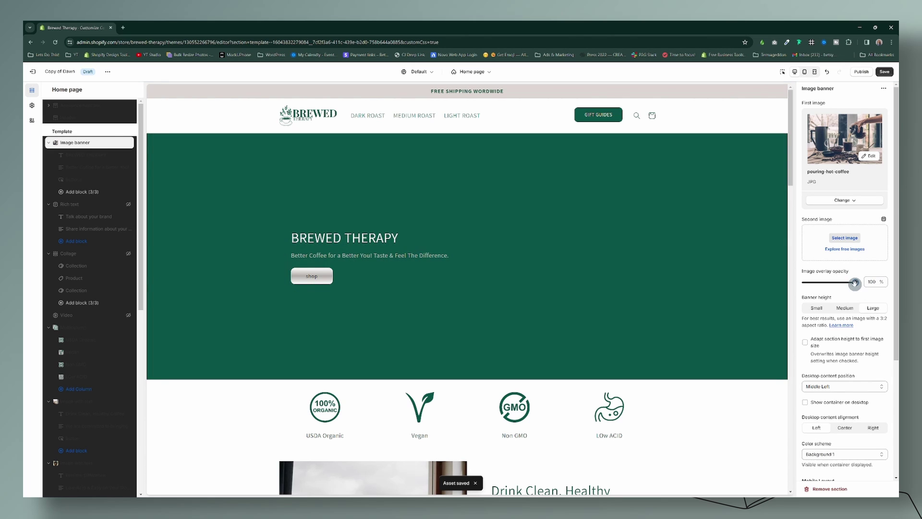
pyautogui.moveTo(854, 283); pyautogui.dragTo(804, 283)
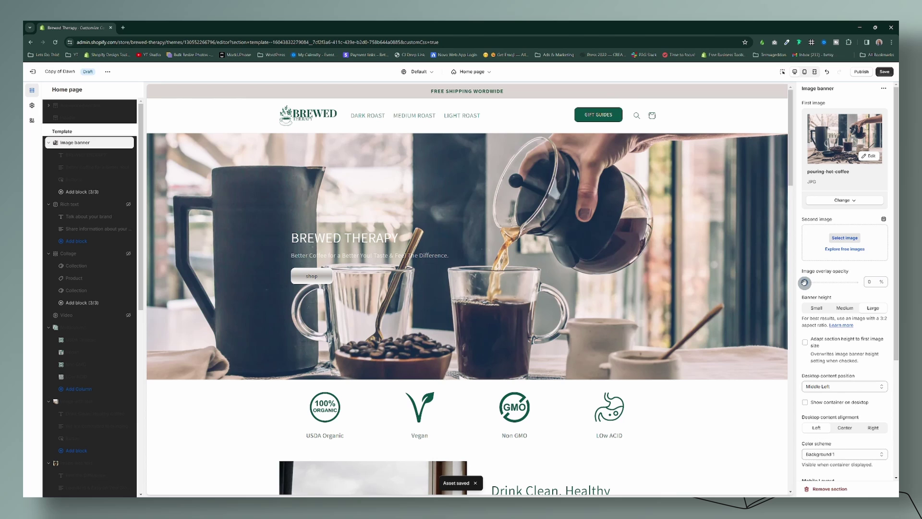
pyautogui.moveTo(805, 282); pyautogui.dragTo(831, 283)
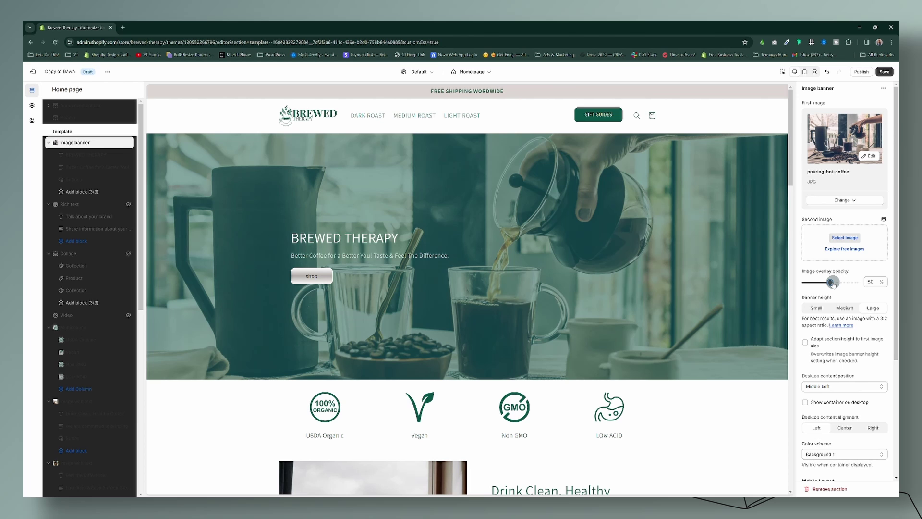
# Add a new Image banner section near the footer with overlay opacity at 70%.
pyautogui.scroll(-10, 88, 384)
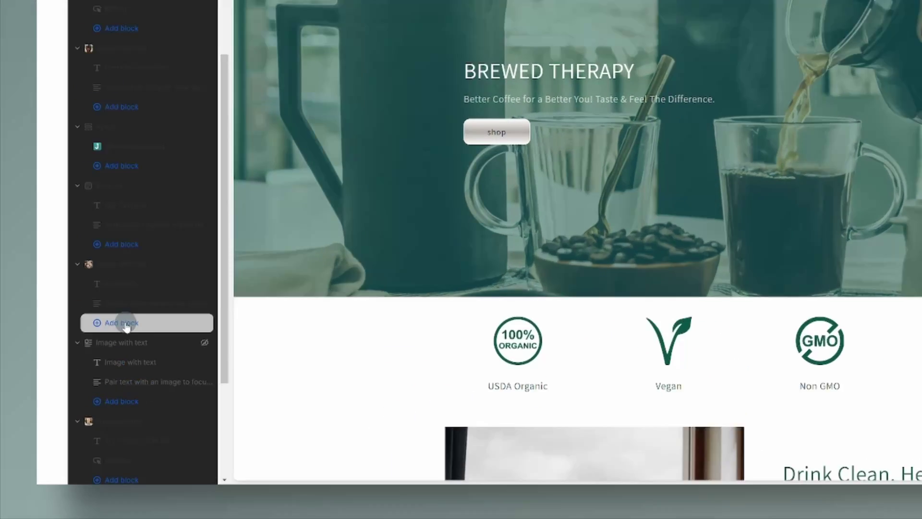
pyautogui.click(161, 418)
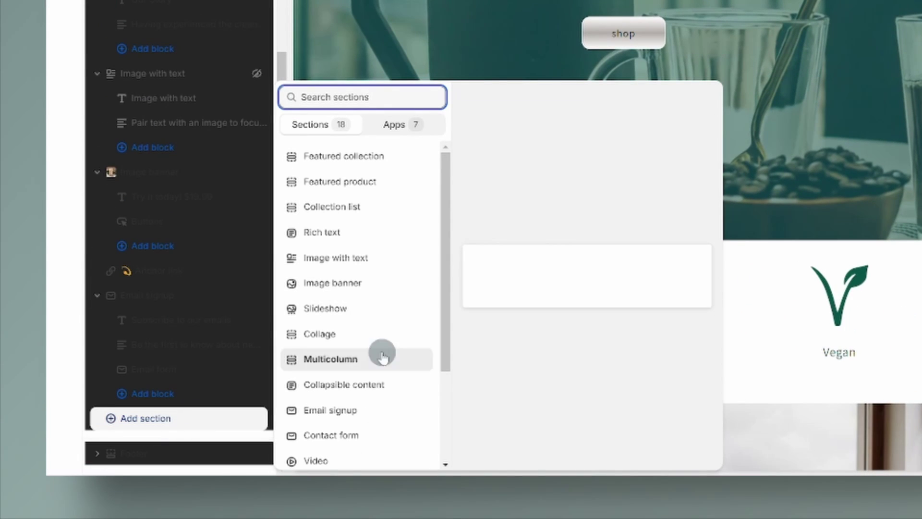
pyautogui.click(381, 283)
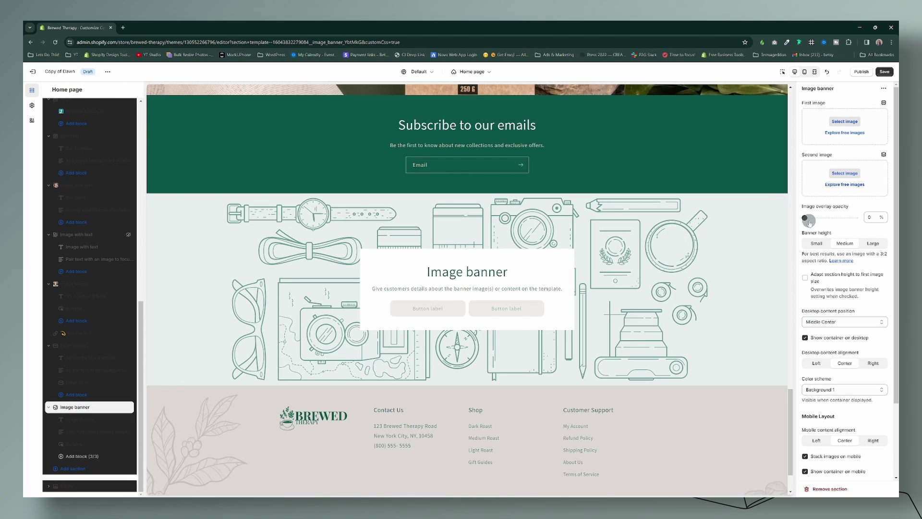
pyautogui.moveTo(808, 222); pyautogui.dragTo(841, 218)
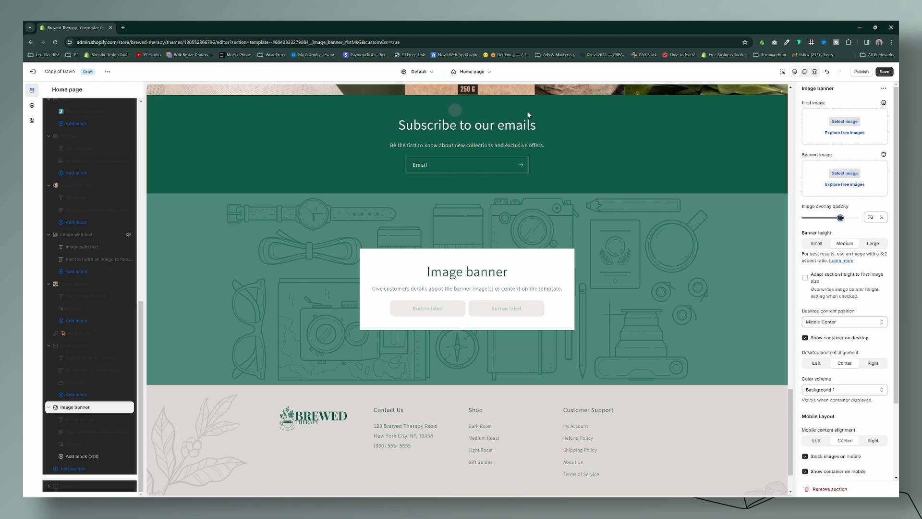
# Save the theme, preview the Copy of Dawn storefront, and inspect it in developer tools.
pyautogui.click(885, 73)
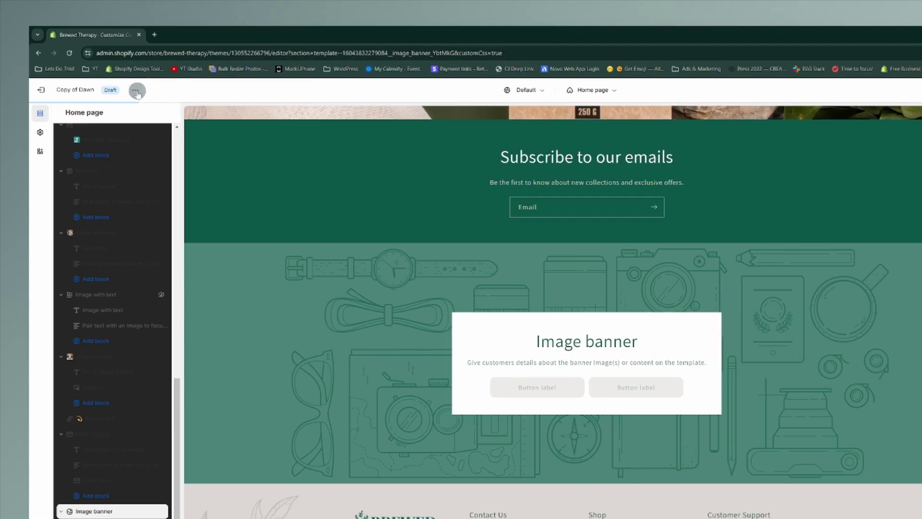
pyautogui.click(108, 73)
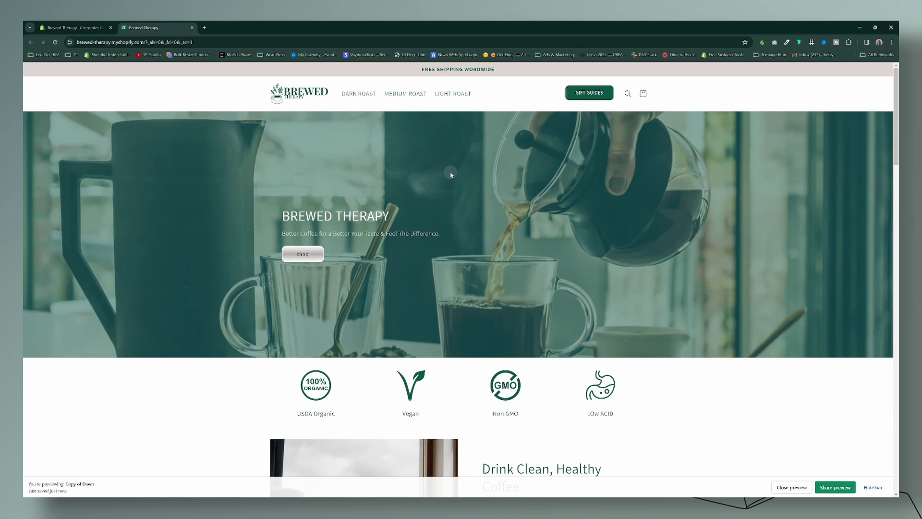
pyautogui.rightClick(456, 169)
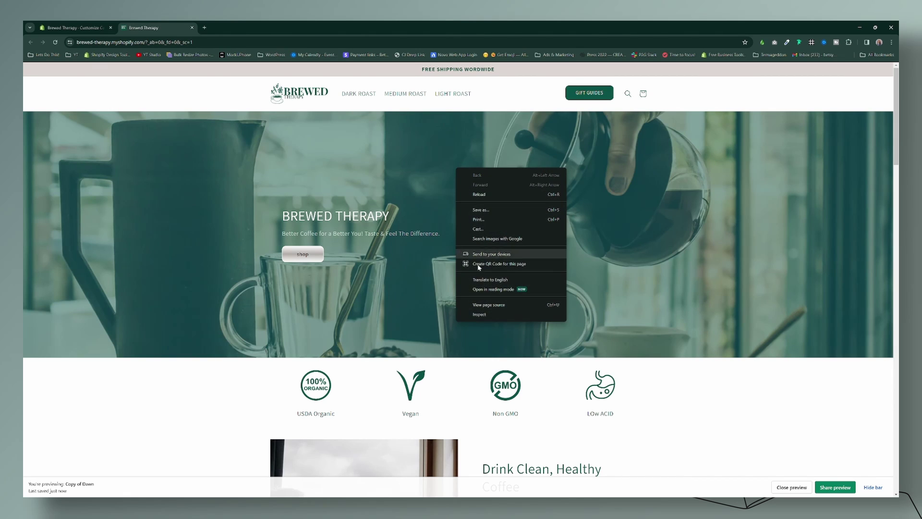
pyautogui.click(490, 314)
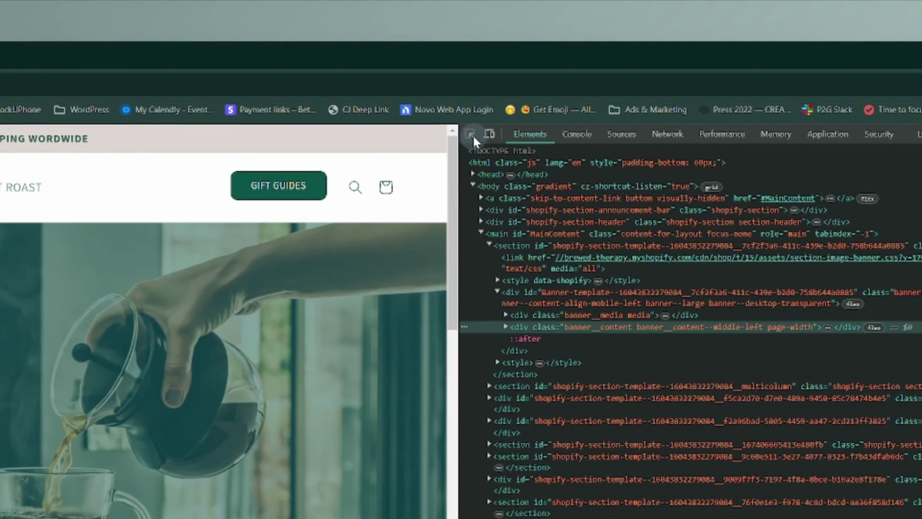
# Use the element picker to select the new Image banner on the storefront page.
pyautogui.click(469, 135)
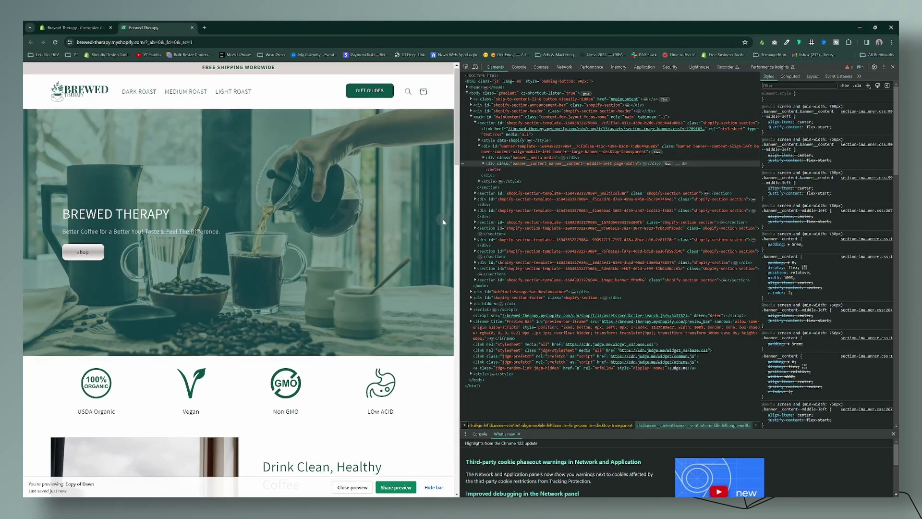
pyautogui.scroll(-5, 442, 219)
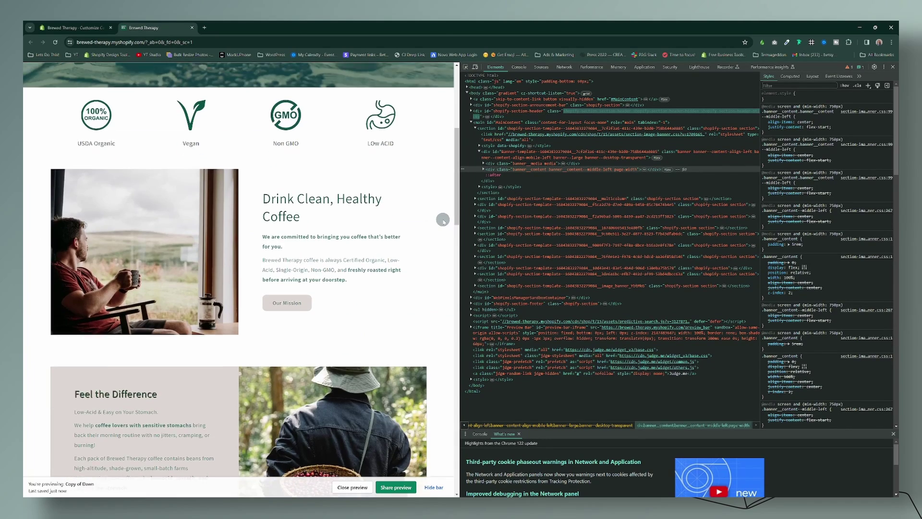
pyautogui.scroll(-5, 442, 219)
pyautogui.scroll(-5, 442, 219)
pyautogui.scroll(-10, 443, 219)
pyautogui.scroll(-5, 442, 219)
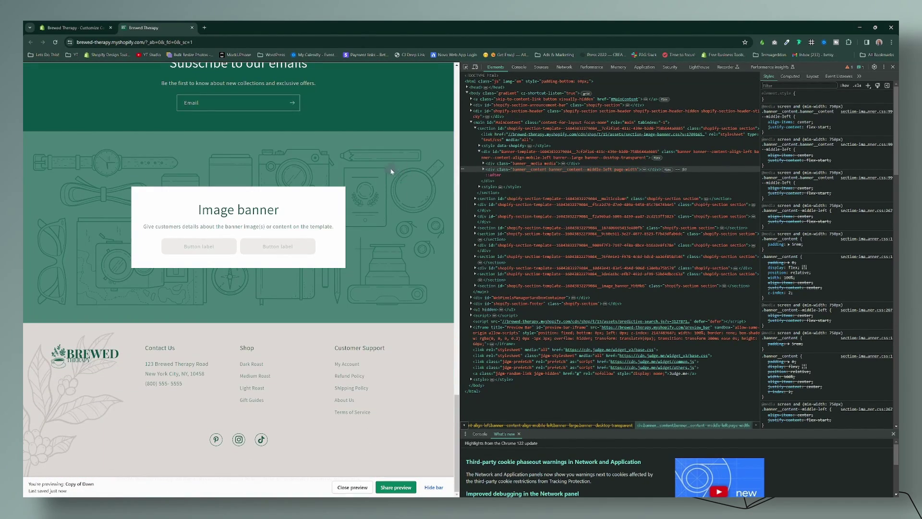
pyautogui.click(465, 67)
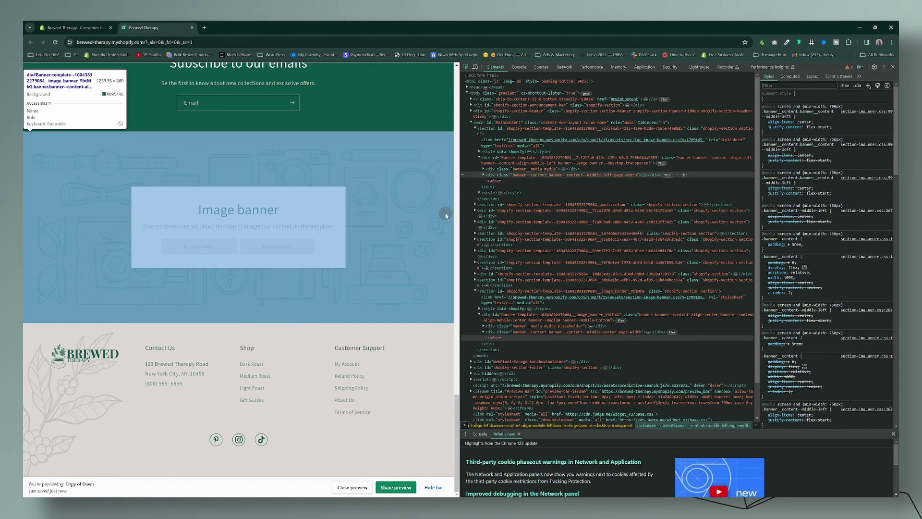
# Select the banner's Banner-template container div and copy its id.
pyautogui.click(446, 215)
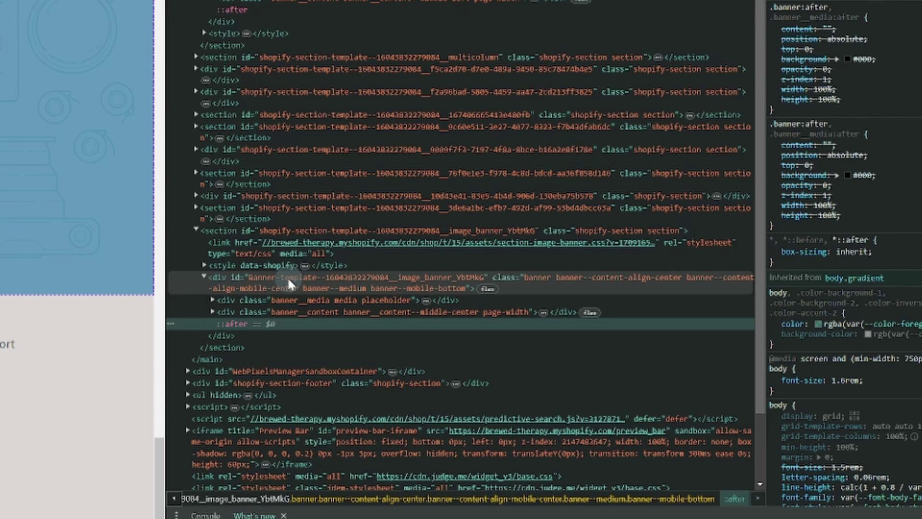
pyautogui.click(288, 276)
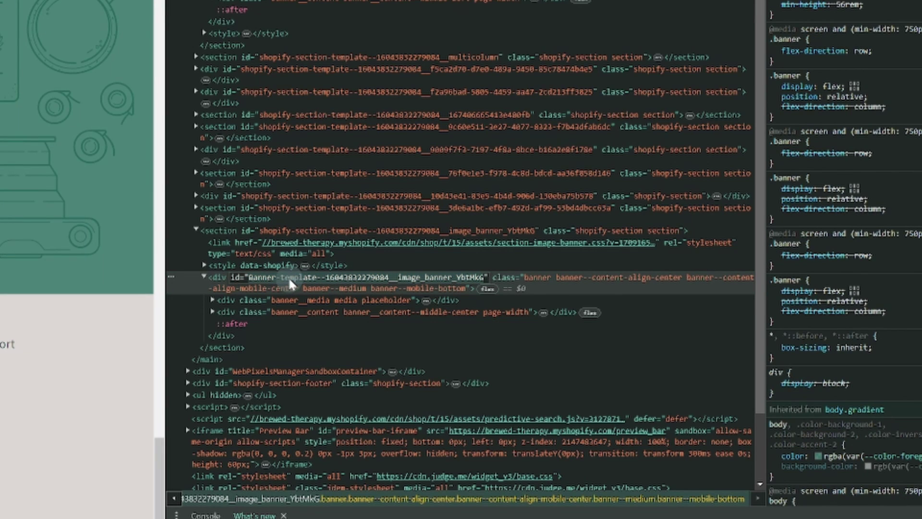
pyautogui.rightClick(289, 280)
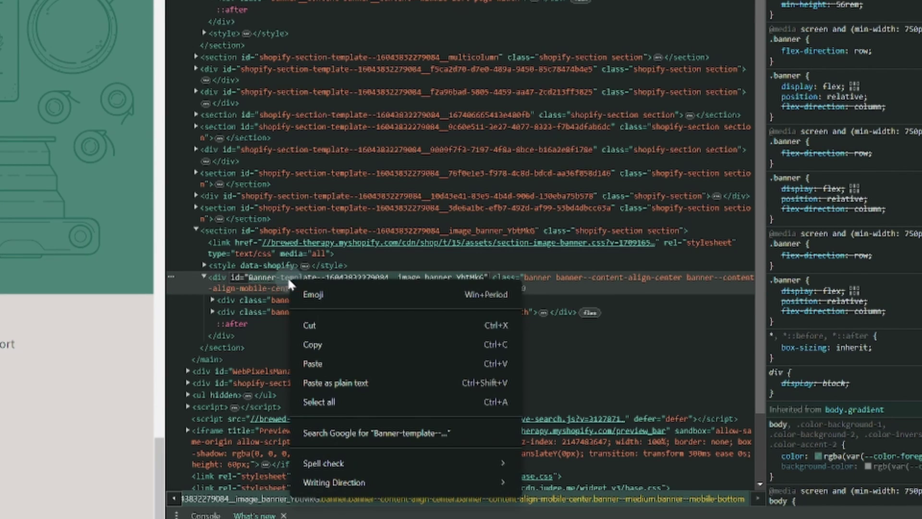
pyautogui.click(316, 344)
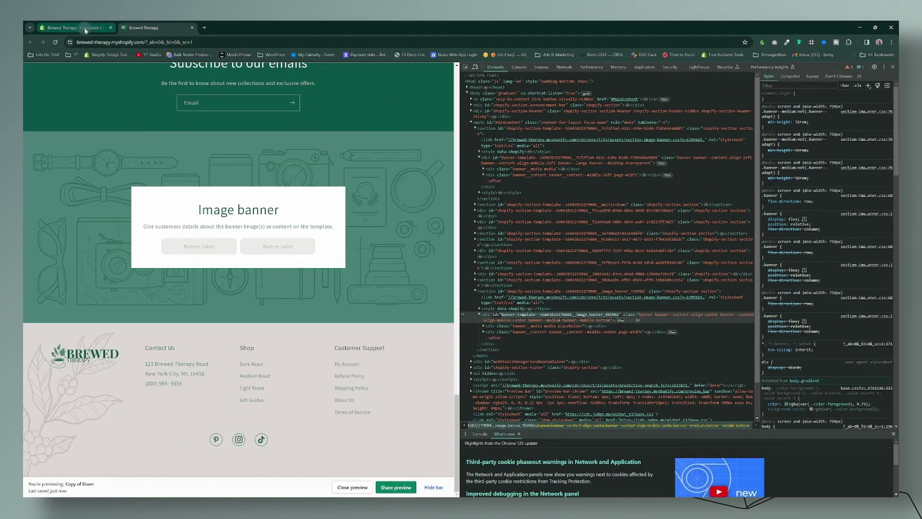
# Enter '#<banner id>::after { background-color: #095448; }' in the new banner's Custom CSS box.
pyautogui.click(86, 28)
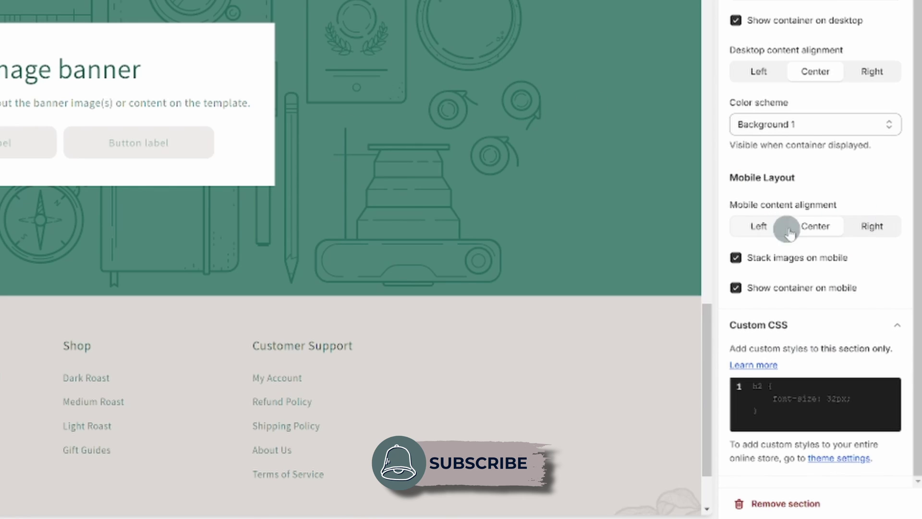
pyautogui.click(795, 393)
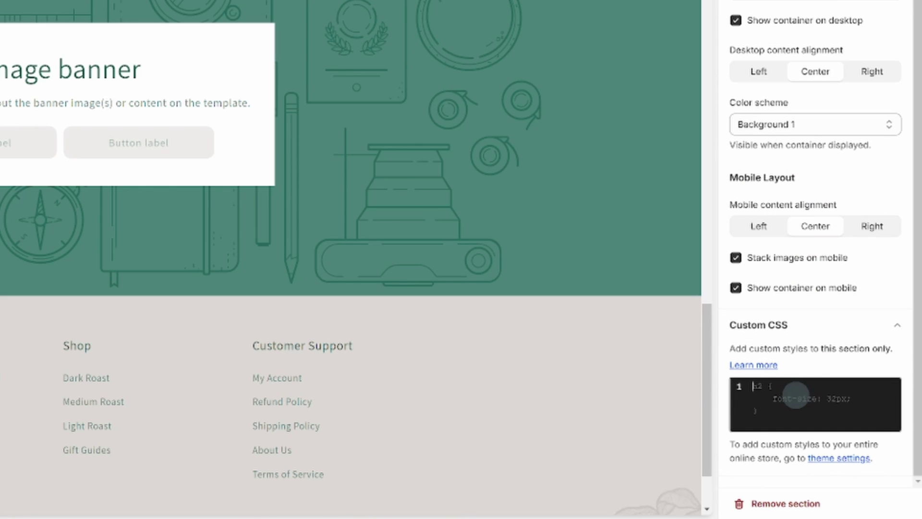
pyautogui.hotkey('ctrl', 'v')
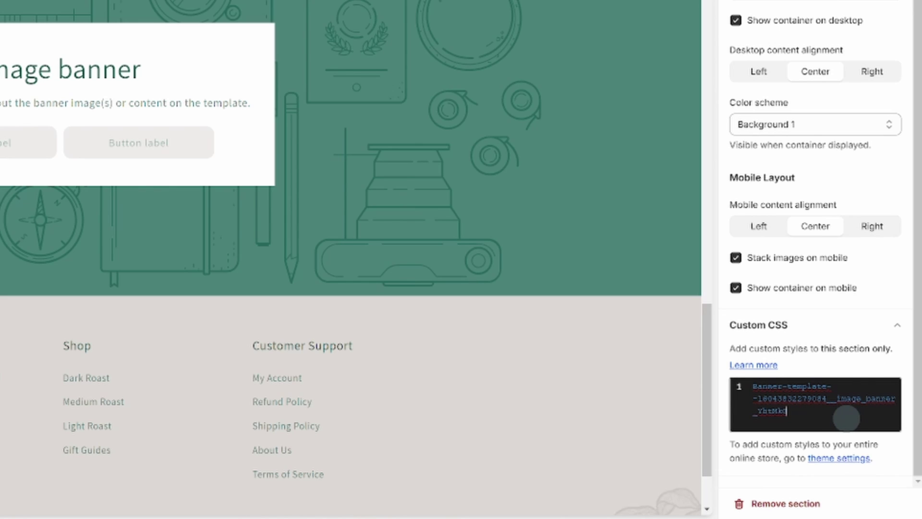
pyautogui.write('::after { background-color: #095448; }')
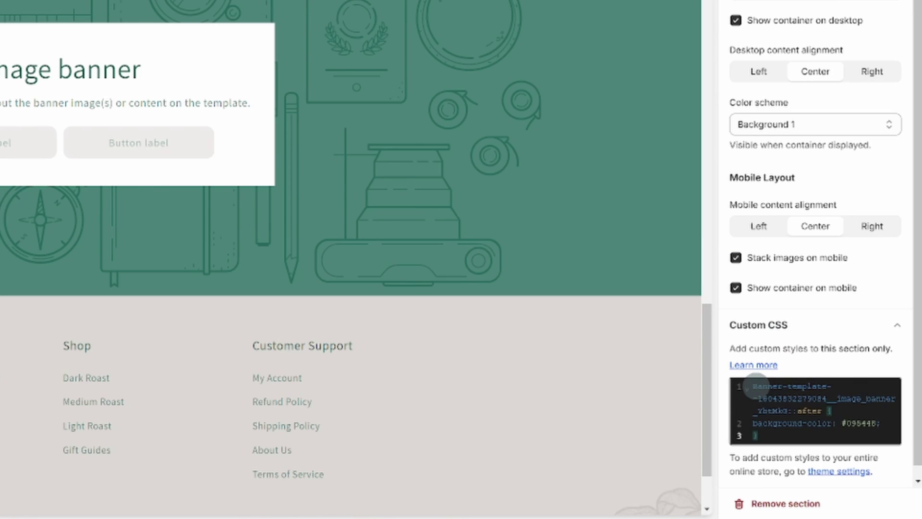
pyautogui.click(755, 387)
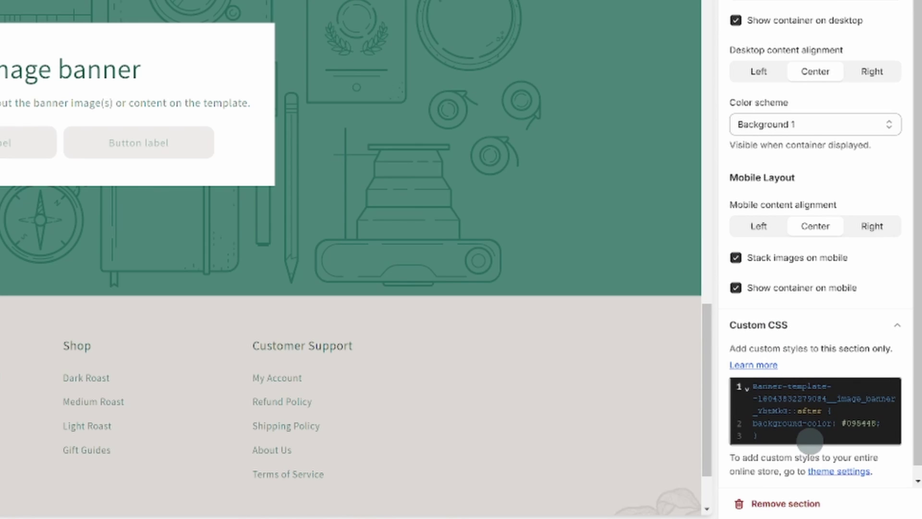
pyautogui.write('#')
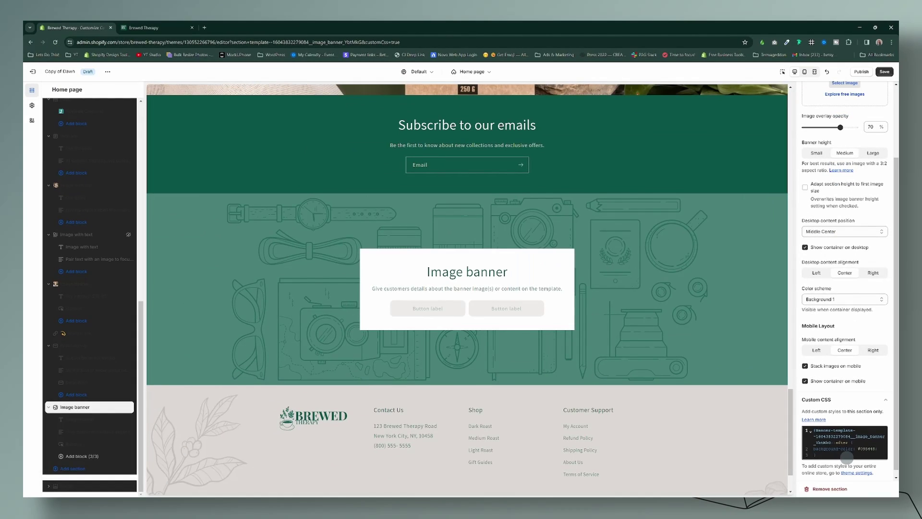
# Save the CSS, change the second banner's overlay background-color to #fff, and save again.
pyautogui.click(885, 73)
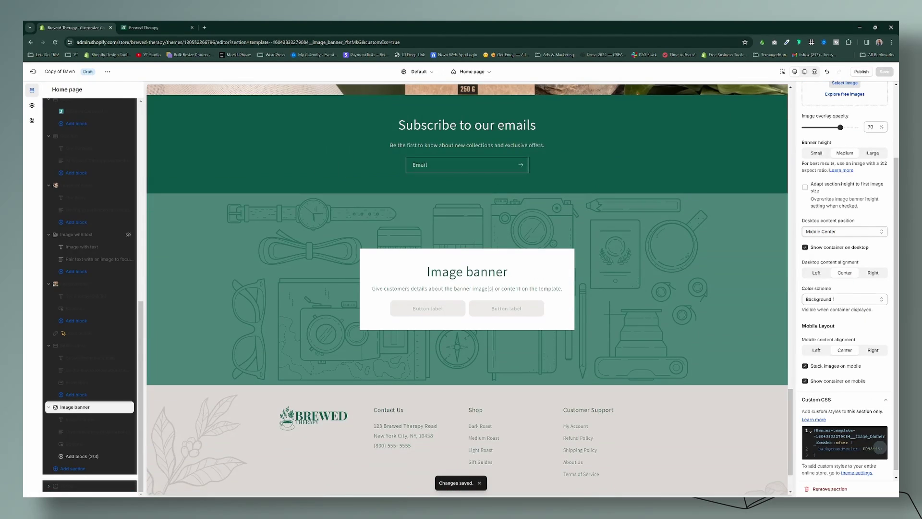
pyautogui.click(880, 448)
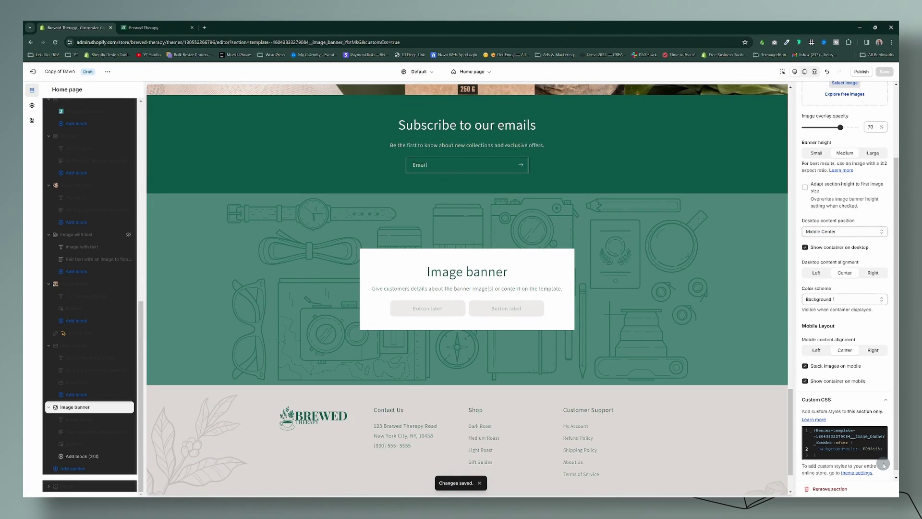
pyautogui.press('BackSpace')
pyautogui.press('BackSpace')
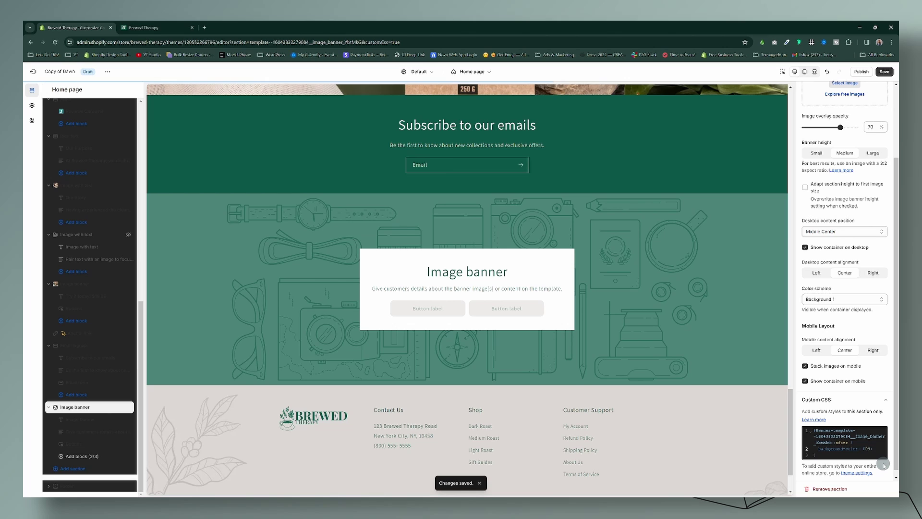
pyautogui.write('4')
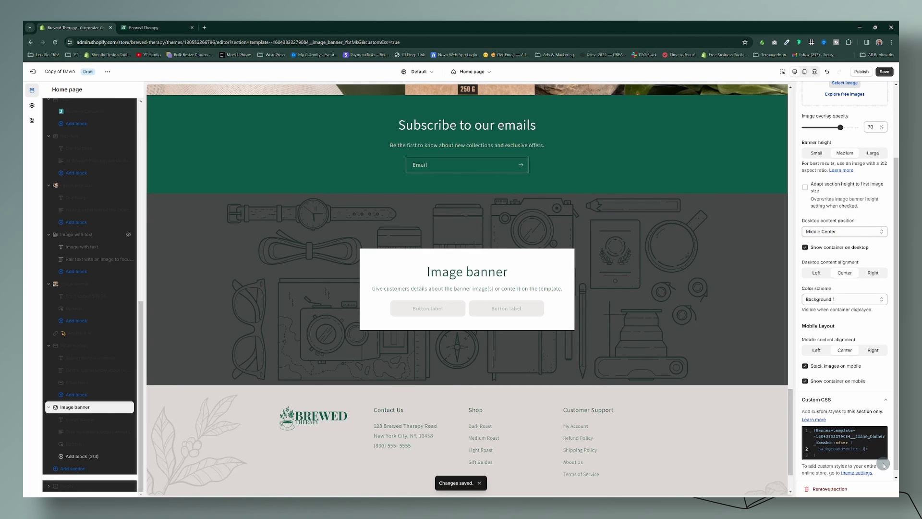
pyautogui.write('fff')
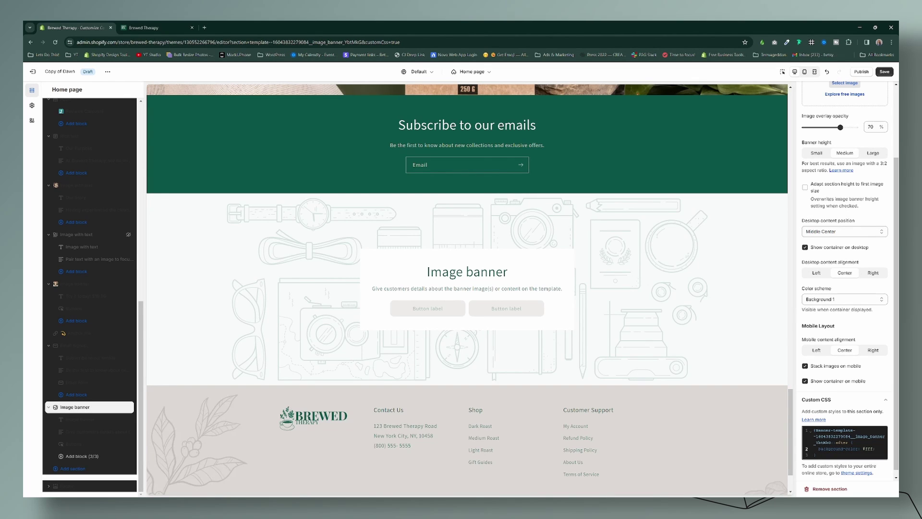
pyautogui.click(883, 72)
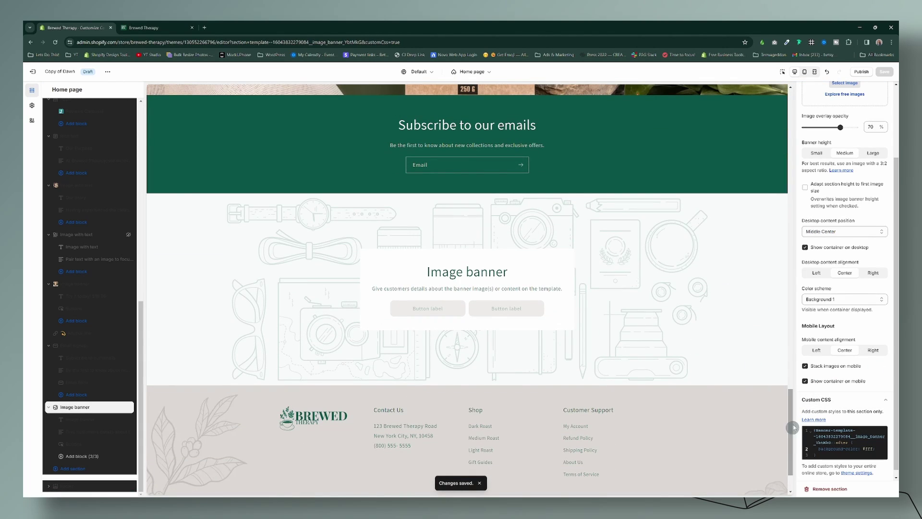
pyautogui.moveTo(794, 442); pyautogui.dragTo(806, 119)
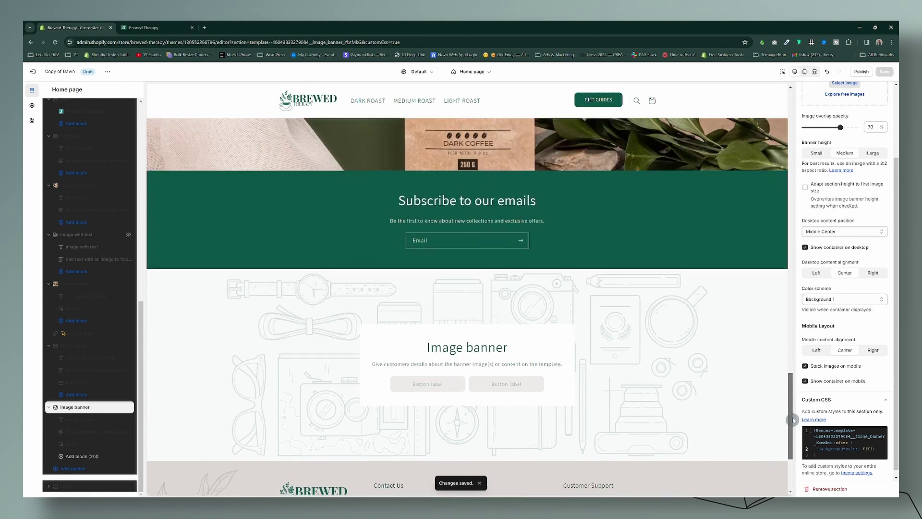